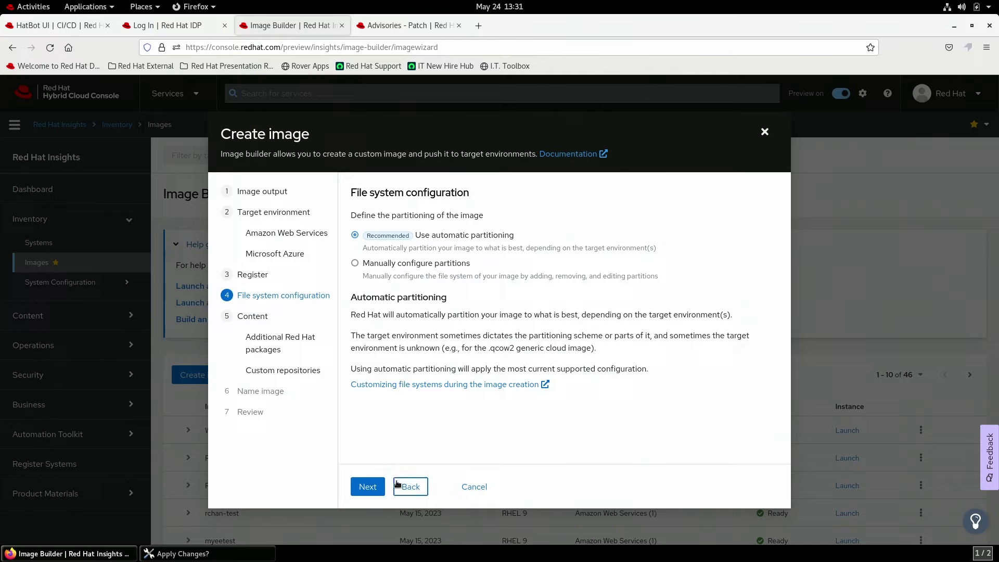
Keep automatic partitioning and add the httpd package from the additional Red Hat packages to the image.
{"action": "left_click", "coordinate": [369, 487]}
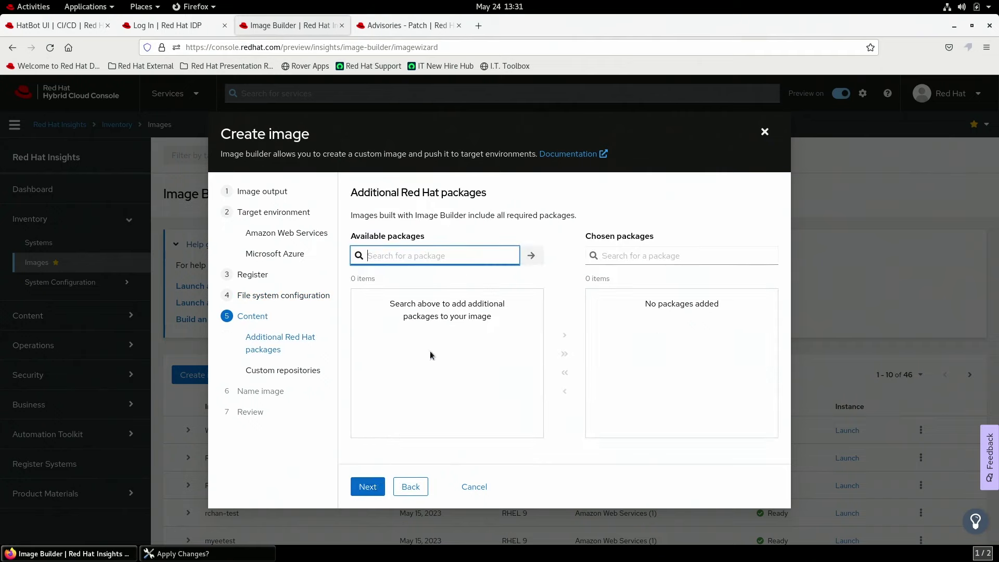
{"action": "type", "text": "httpd"}
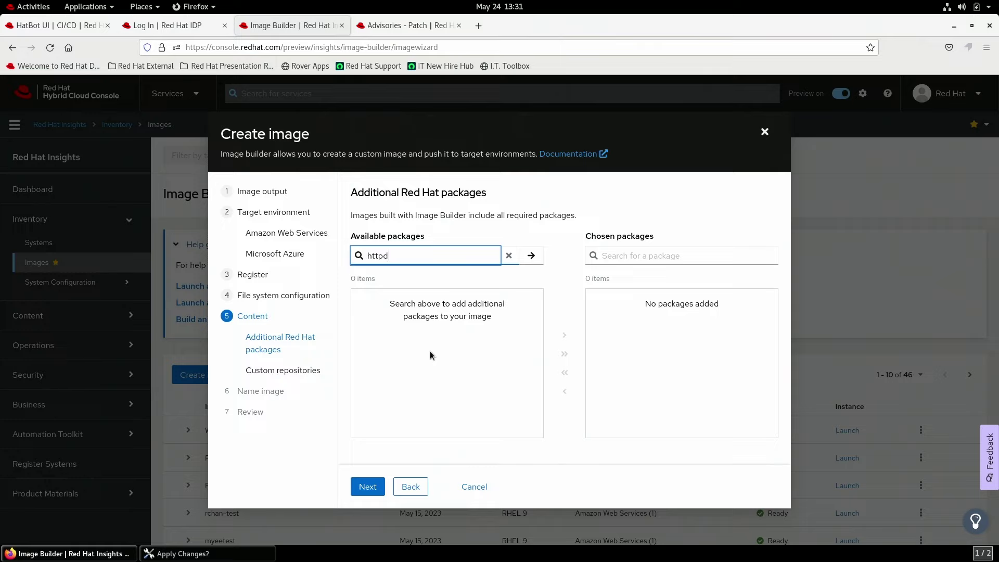
{"action": "left_click", "coordinate": [530, 255]}
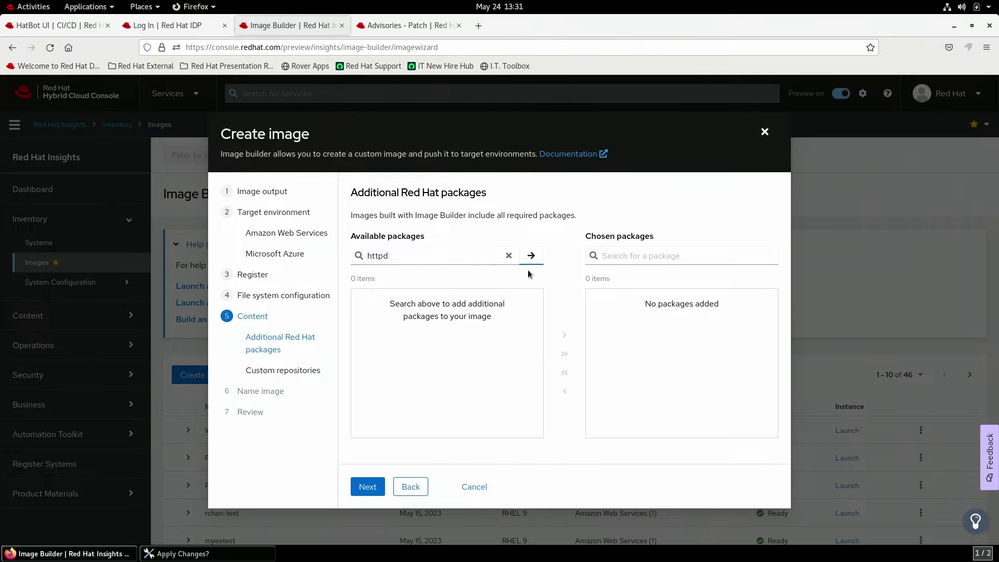
{"action": "left_click", "coordinate": [490, 300]}
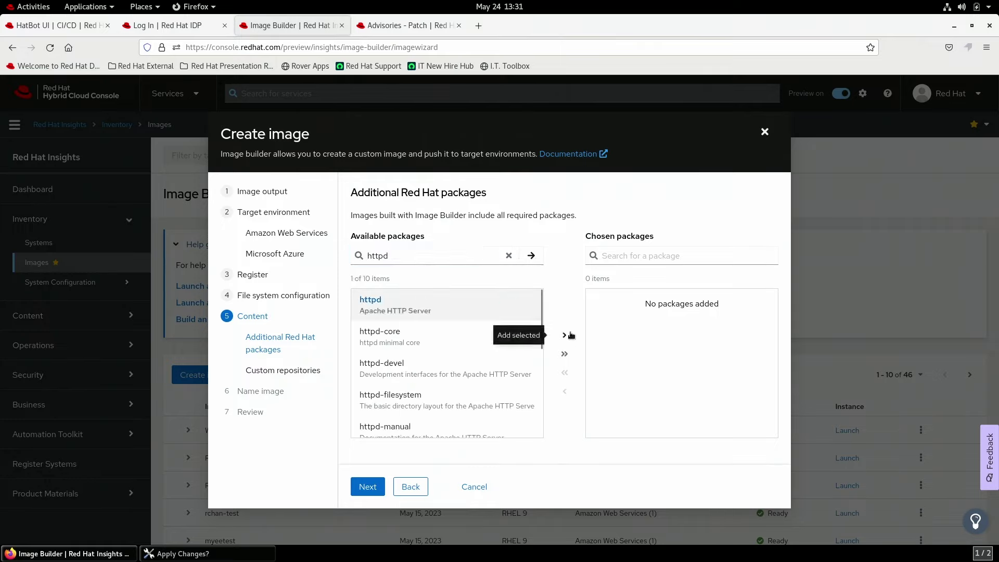
{"action": "left_click", "coordinate": [564, 334]}
{"action": "left_click", "coordinate": [376, 485]}
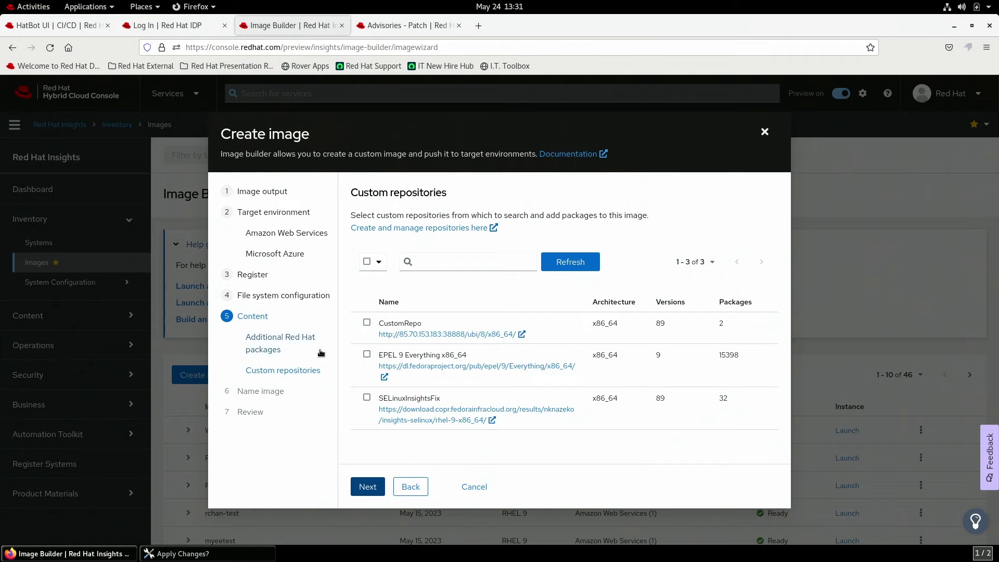
Include the EPEL 9 Everything x86_64 custom repository and add its screen package to the image.
{"action": "left_click", "coordinate": [367, 354]}
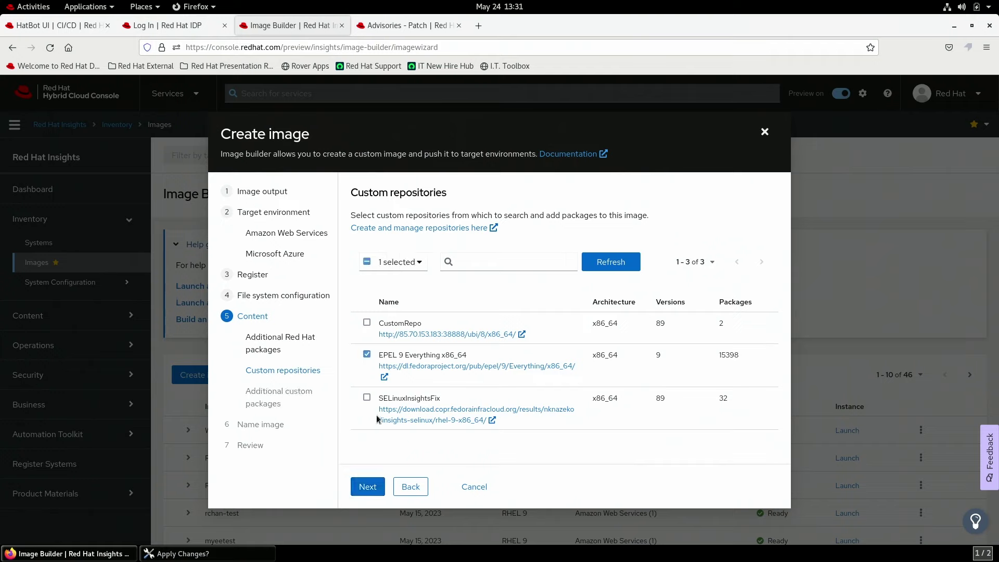
{"action": "left_click", "coordinate": [368, 487]}
{"action": "left_click", "coordinate": [461, 256]}
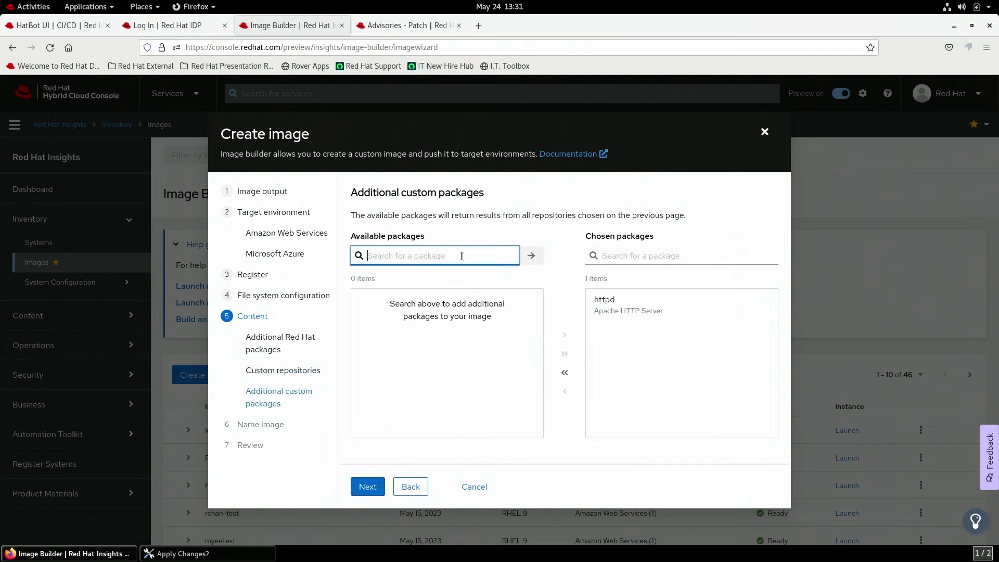
{"action": "type", "text": "screen"}
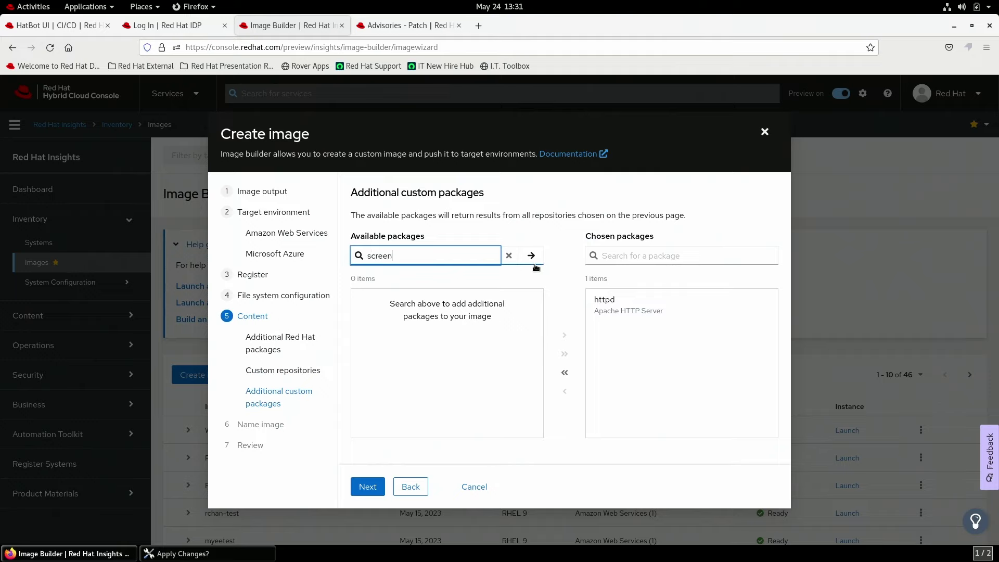
{"action": "left_click", "coordinate": [530, 257]}
{"action": "left_click", "coordinate": [487, 317]}
{"action": "left_click", "coordinate": [564, 334]}
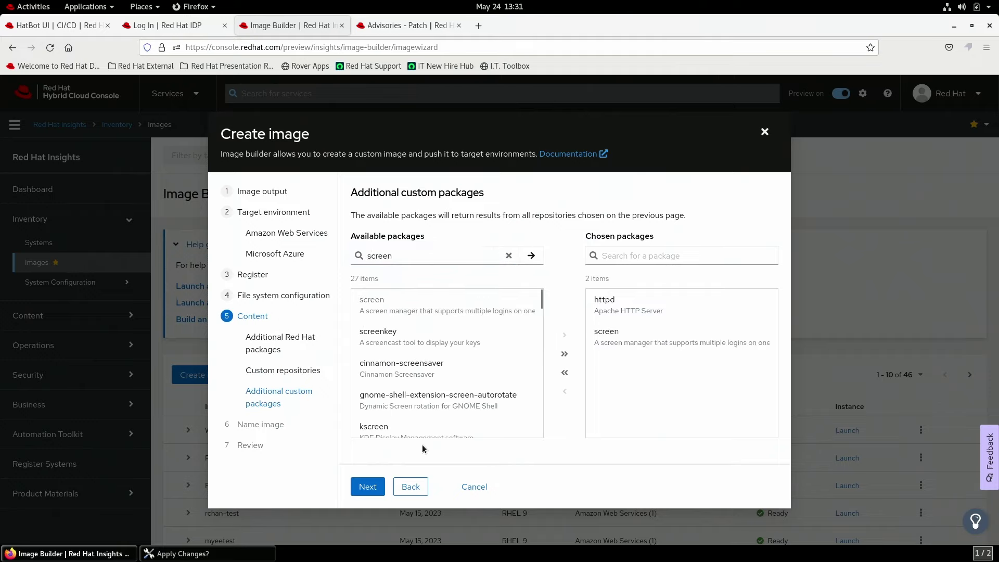
Name the image RHEL92A and create it from the review page.
{"action": "left_click", "coordinate": [369, 485]}
{"action": "type", "text": "RHEL92"}
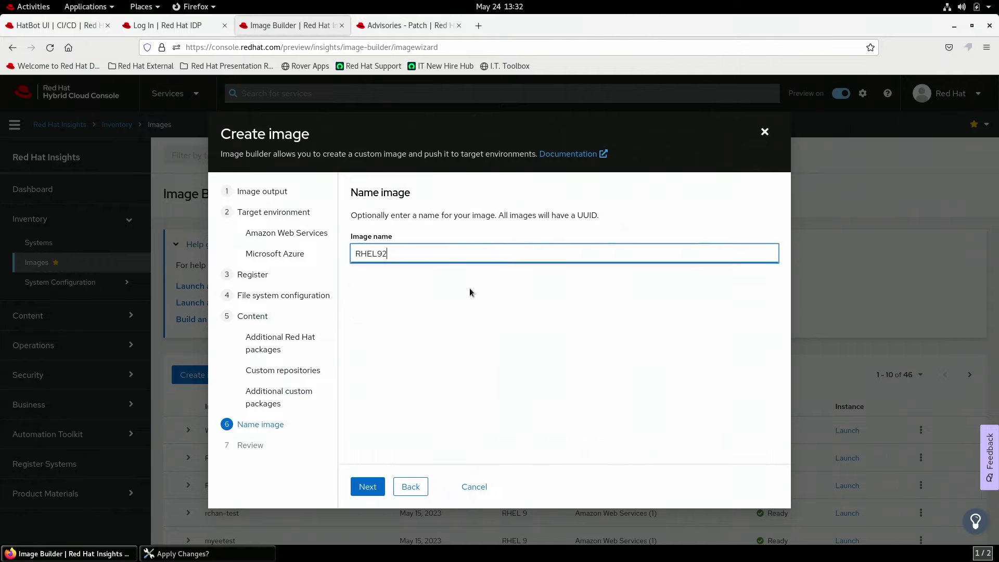
{"action": "type", "text": "A"}
{"action": "left_click", "coordinate": [377, 491]}
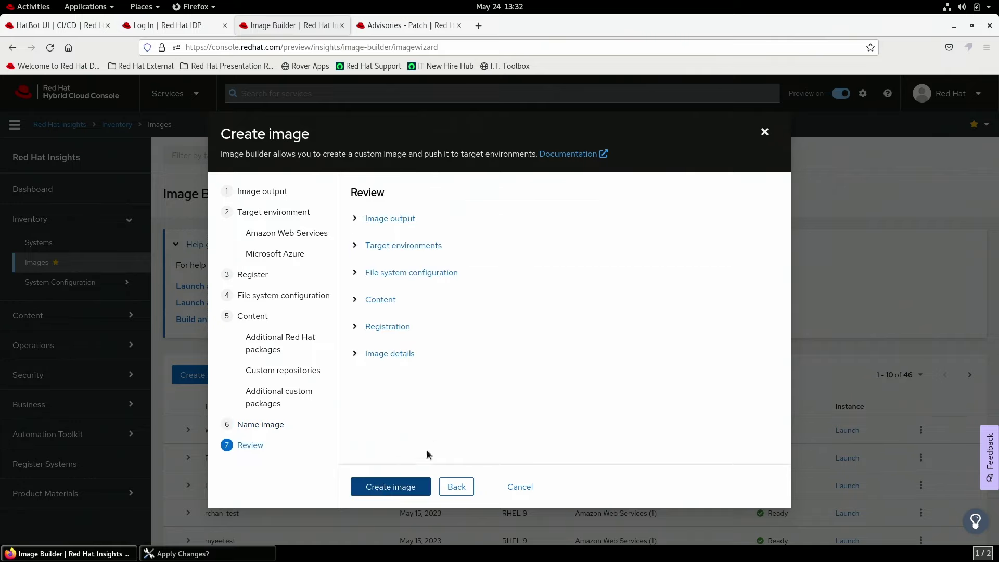
{"action": "left_click", "coordinate": [423, 486]}
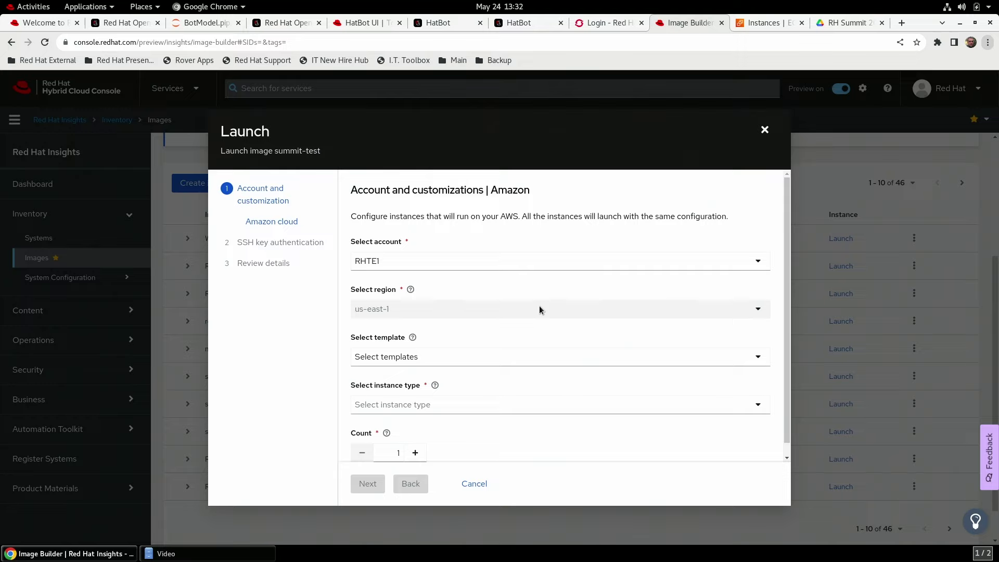
Configure the summit-test launch on Amazon with the Frontend_Systems template, instance type t2.medium and a count of 45.
{"action": "left_click", "coordinate": [490, 364]}
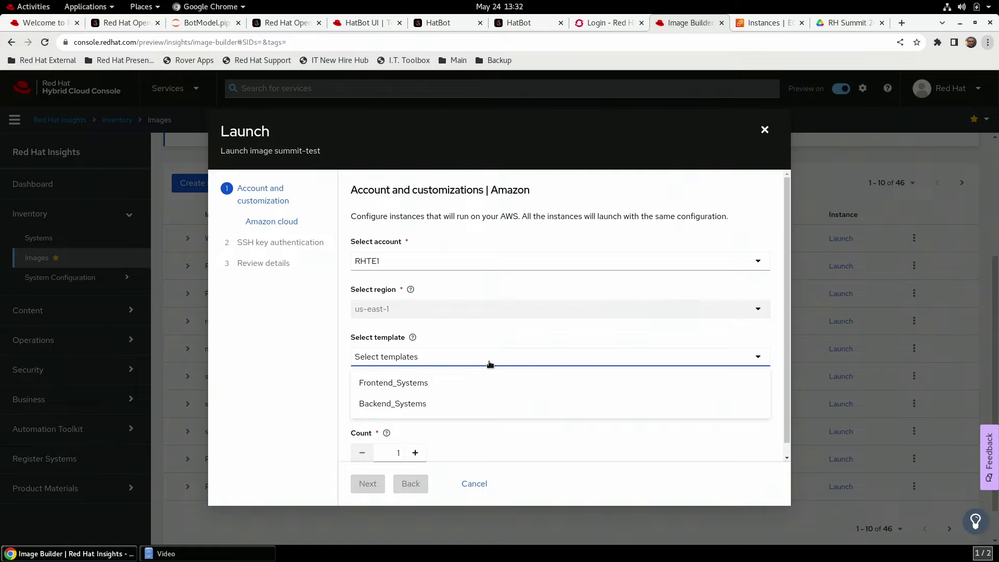
{"action": "left_click", "coordinate": [439, 382]}
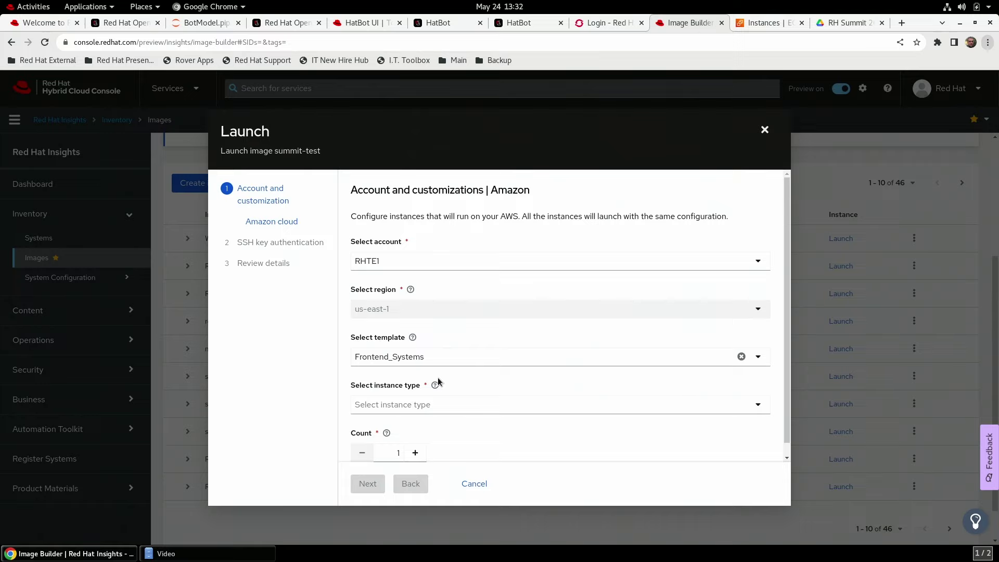
{"action": "left_click", "coordinate": [491, 404]}
{"action": "type", "text": "t2."}
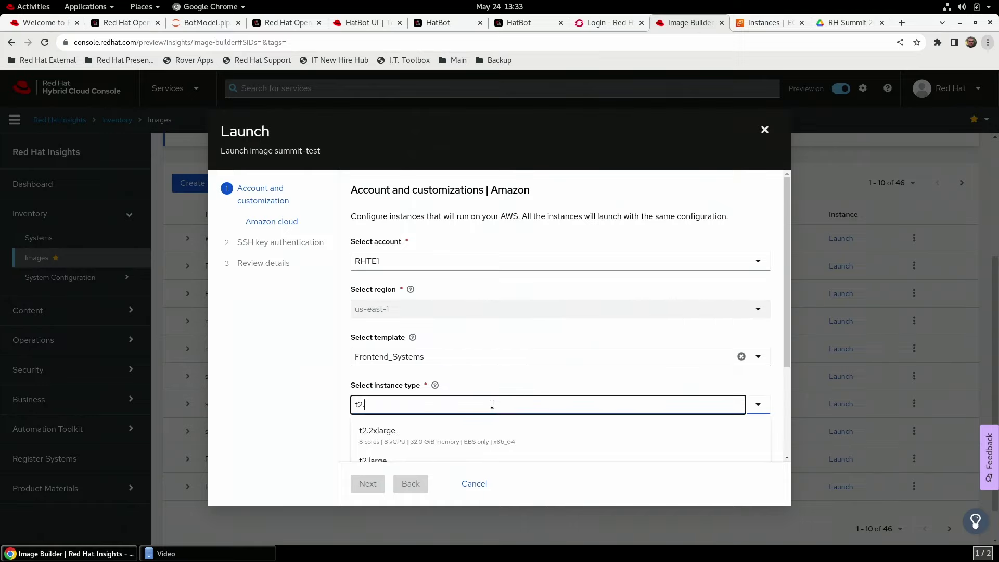
{"action": "type", "text": "med"}
{"action": "left_click", "coordinate": [452, 435]}
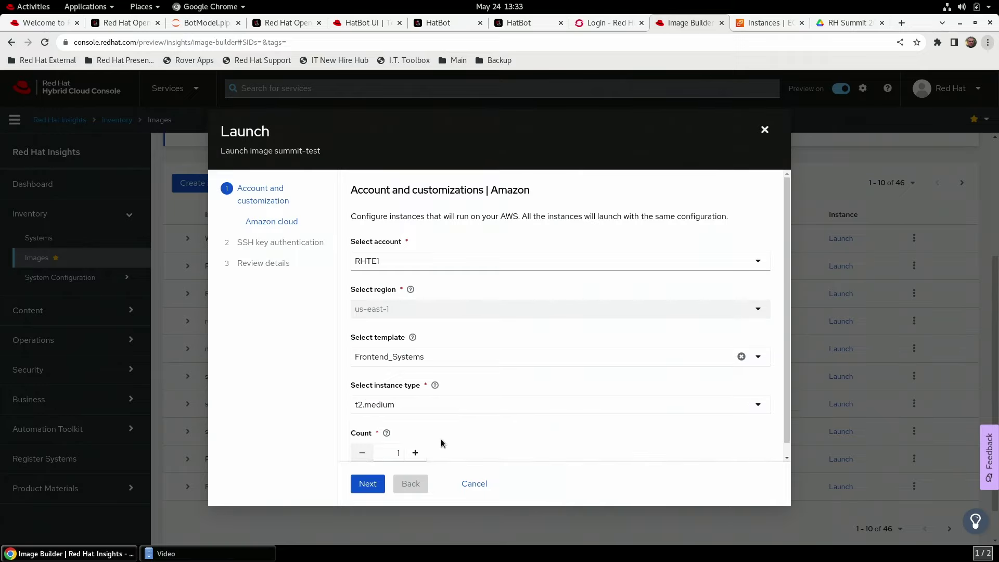
{"action": "left_click", "coordinate": [390, 441]}
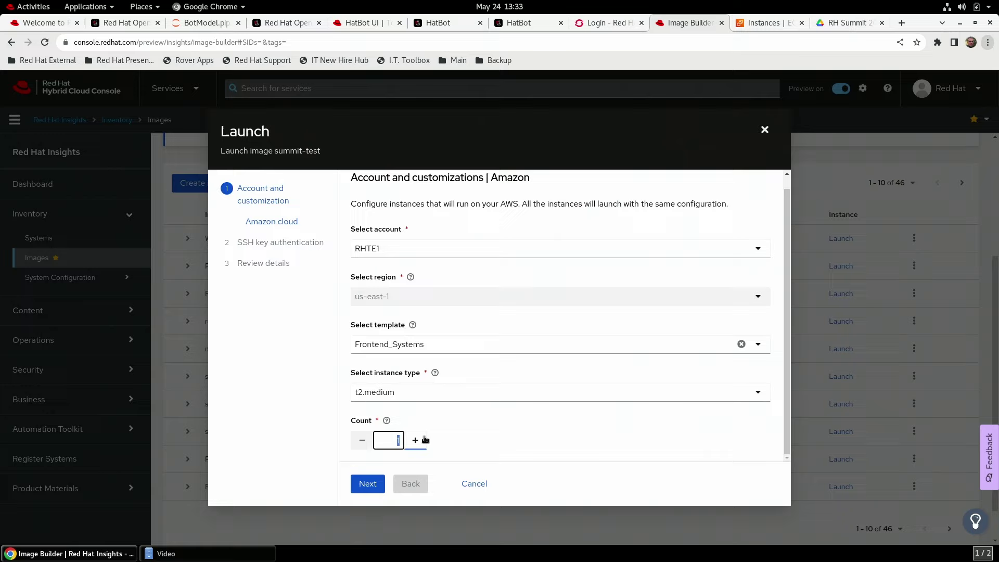
{"action": "type", "text": "45"}
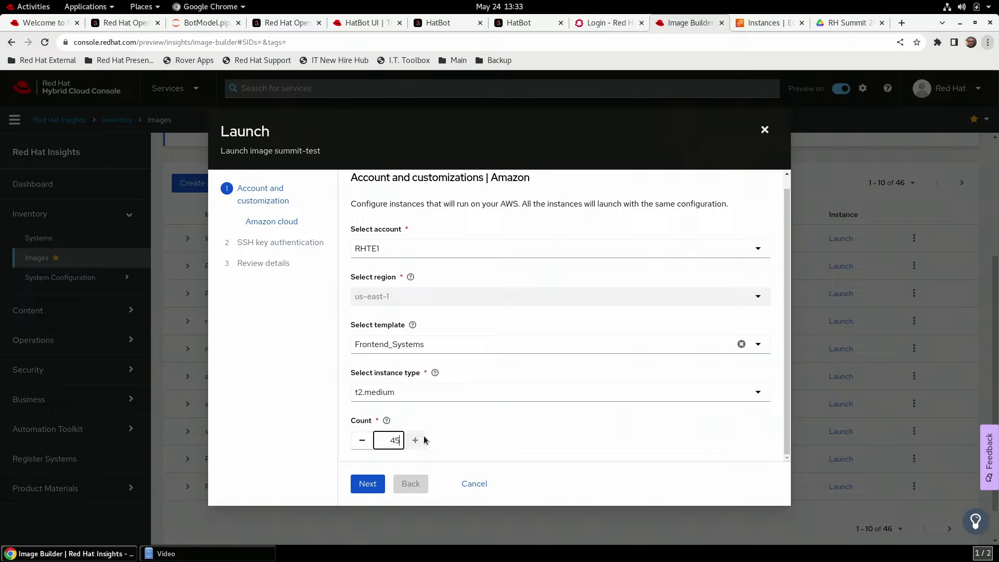
{"action": "left_click", "coordinate": [378, 484]}
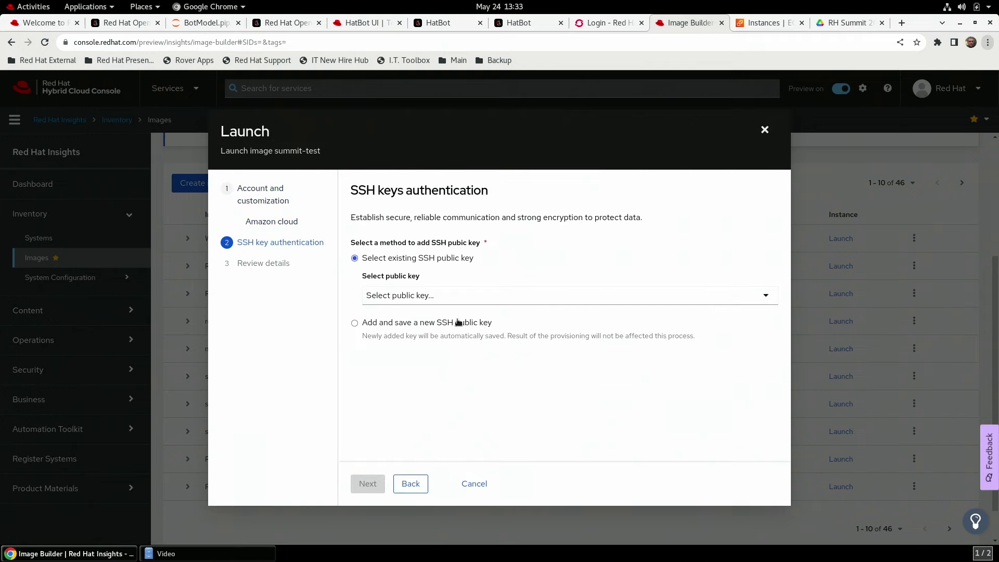
Use the existing SSH public key rhte_public_key and launch the summit-test instances.
{"action": "left_click", "coordinate": [447, 296]}
{"action": "left_click", "coordinate": [427, 323]}
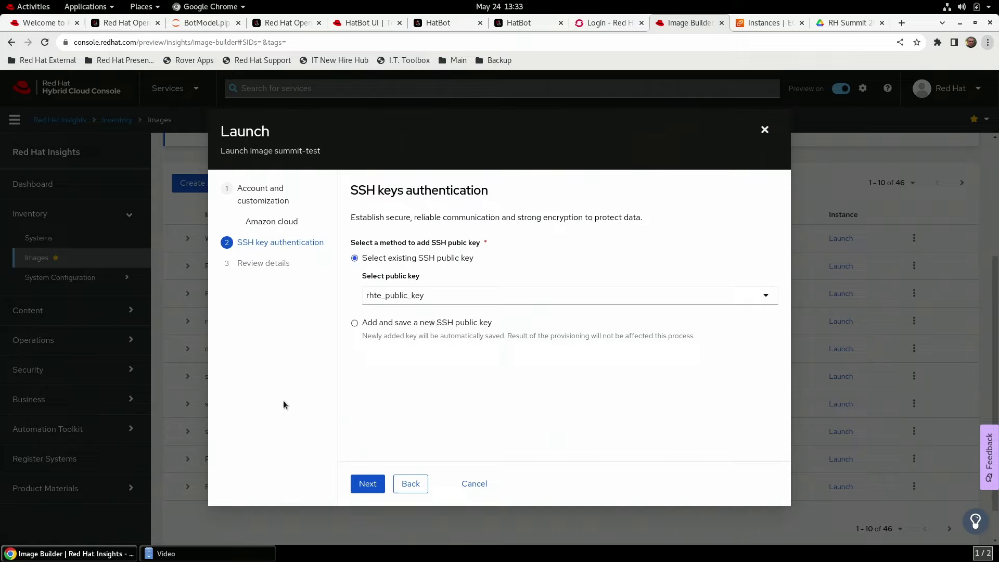
{"action": "left_click", "coordinate": [379, 484]}
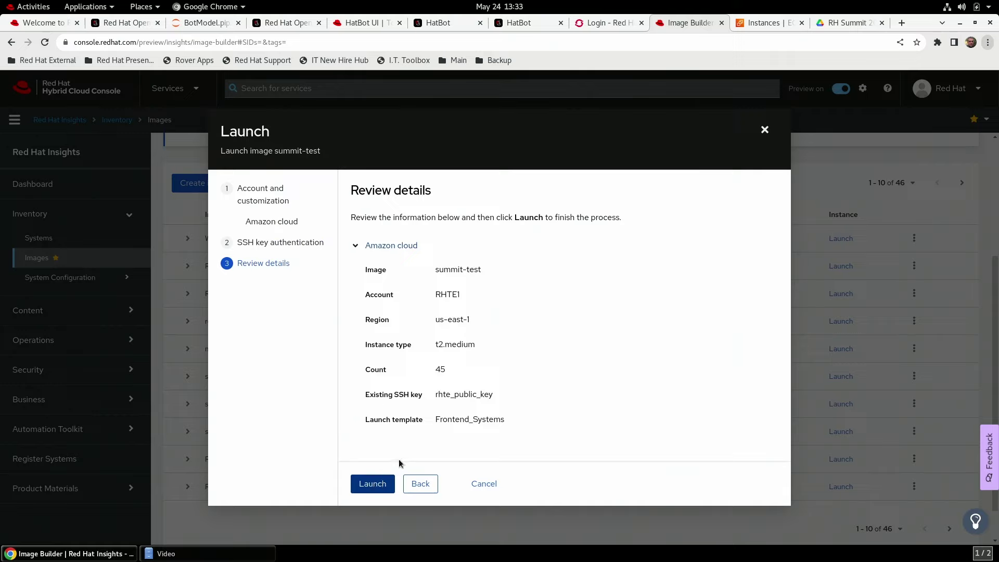
{"action": "left_click", "coordinate": [376, 485]}
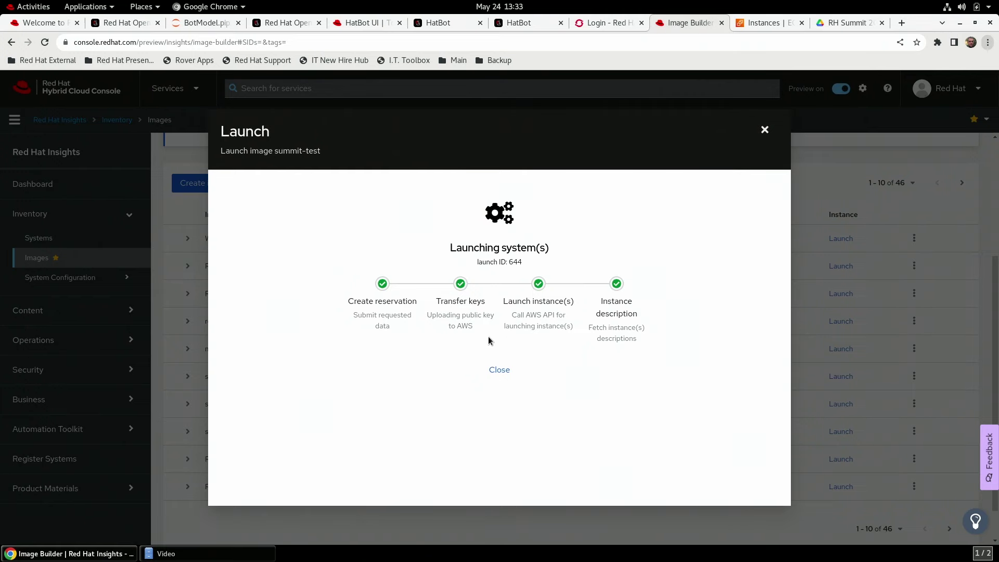
Switch to the AWS EC2 instances page, reload it, remove the "cool" filter and look through the full instance list.
{"action": "left_click", "coordinate": [751, 27]}
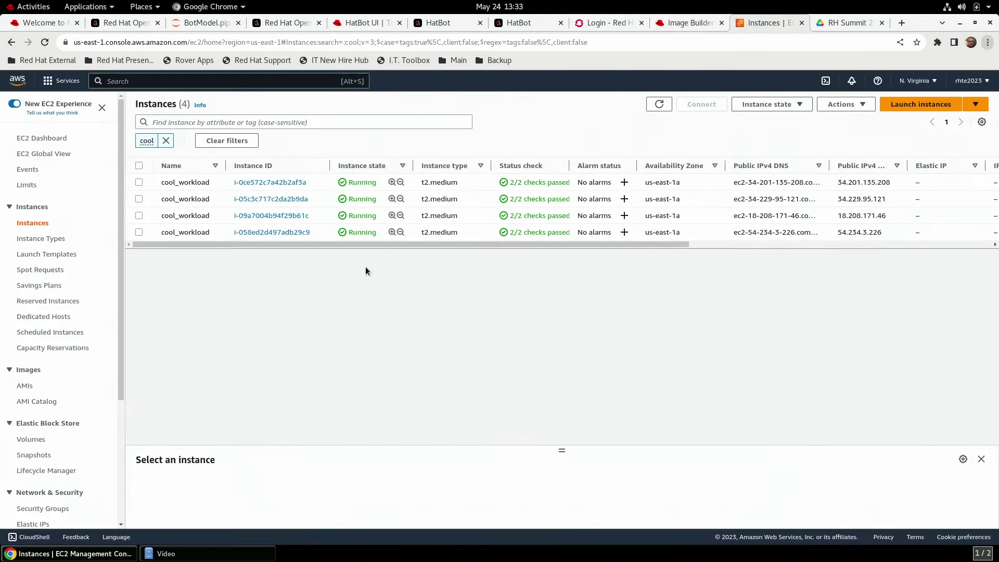
{"action": "key", "text": "F5"}
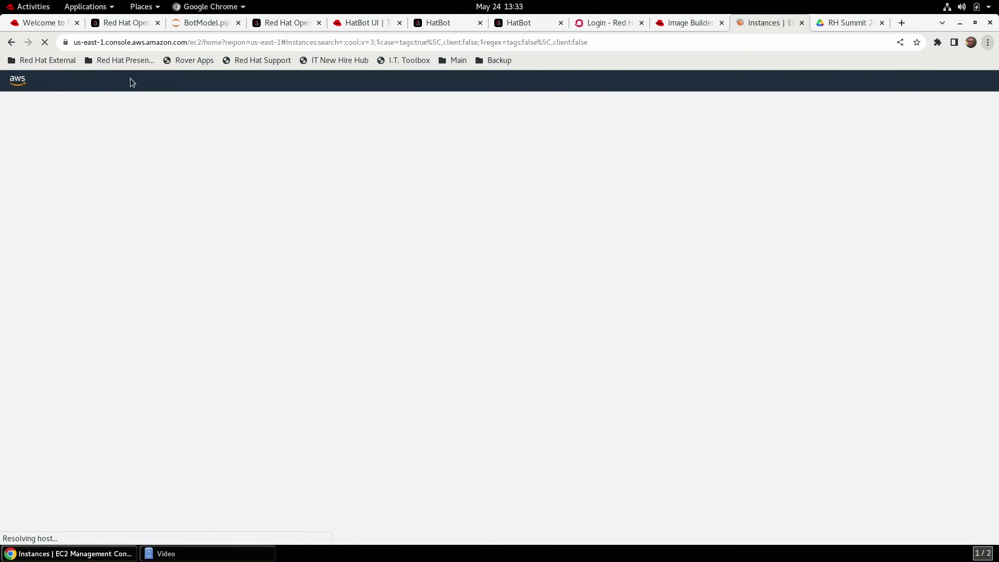
{"action": "left_click", "coordinate": [166, 141]}
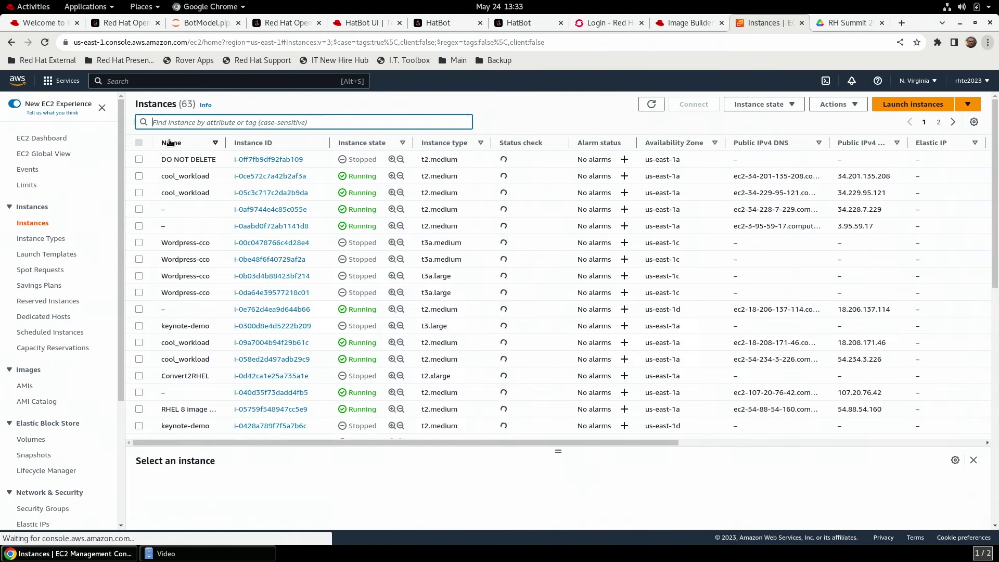
{"action": "scroll", "coordinate": [439, 269], "scroll_direction": "down", "scroll_amount": 10}
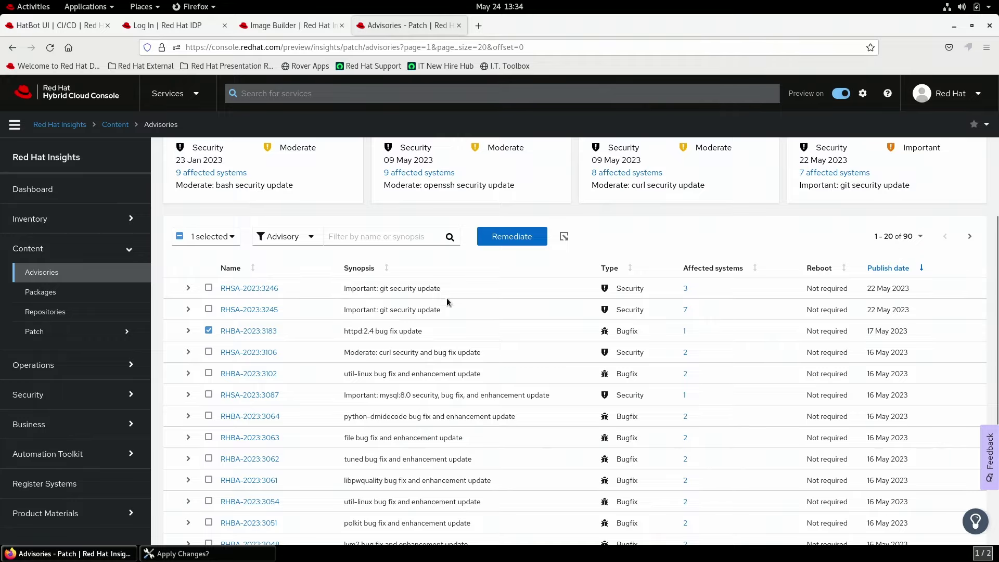
Start an Ansible remediation for the selected httpd:2.4 bug fix advisory, using a new playbook named httpd-fix.
{"action": "left_click", "coordinate": [499, 238]}
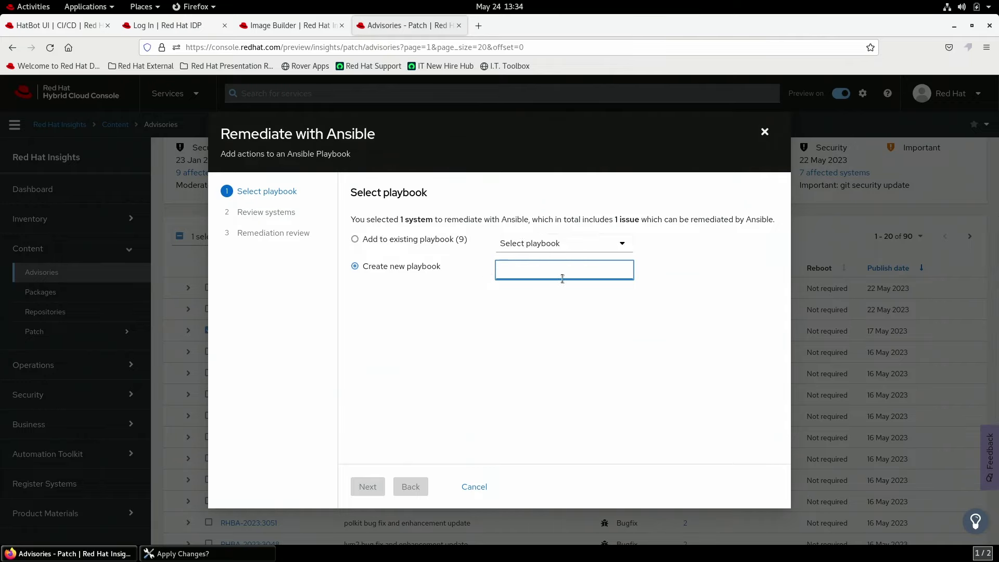
{"action": "type", "text": "ht"}
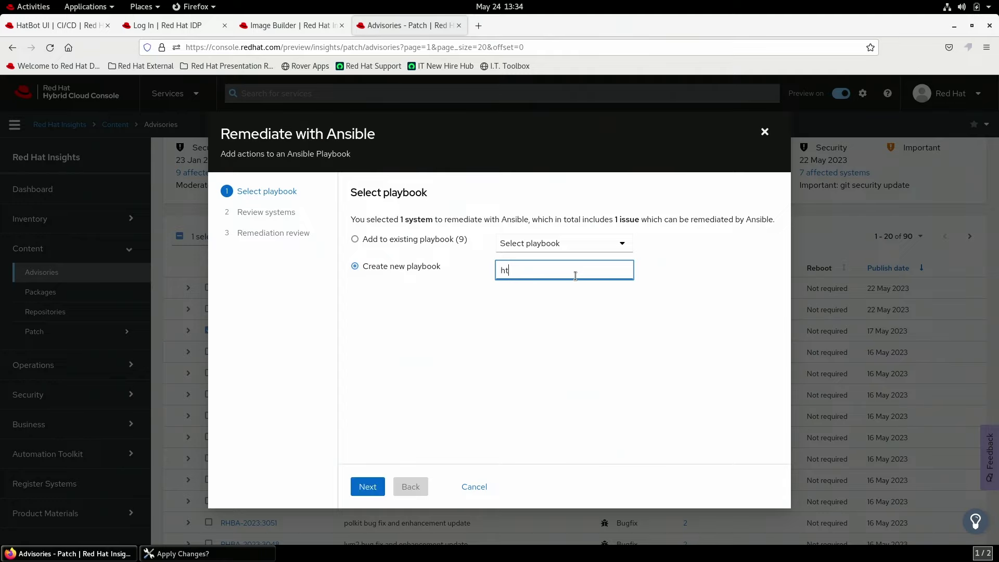
{"action": "type", "text": "tpd"}
{"action": "type", "text": "-fx"}
{"action": "key", "text": "BackSpace"}
{"action": "key", "text": "BackSpace"}
{"action": "key", "text": "BackSpace"}
{"action": "key", "text": "BackSpace"}
{"action": "key", "text": "BackSpace"}
{"action": "type", "text": "d-fx"}
Keep the affected system selected and submit the remediation with autoreboot left off.
{"action": "left_click", "coordinate": [367, 486]}
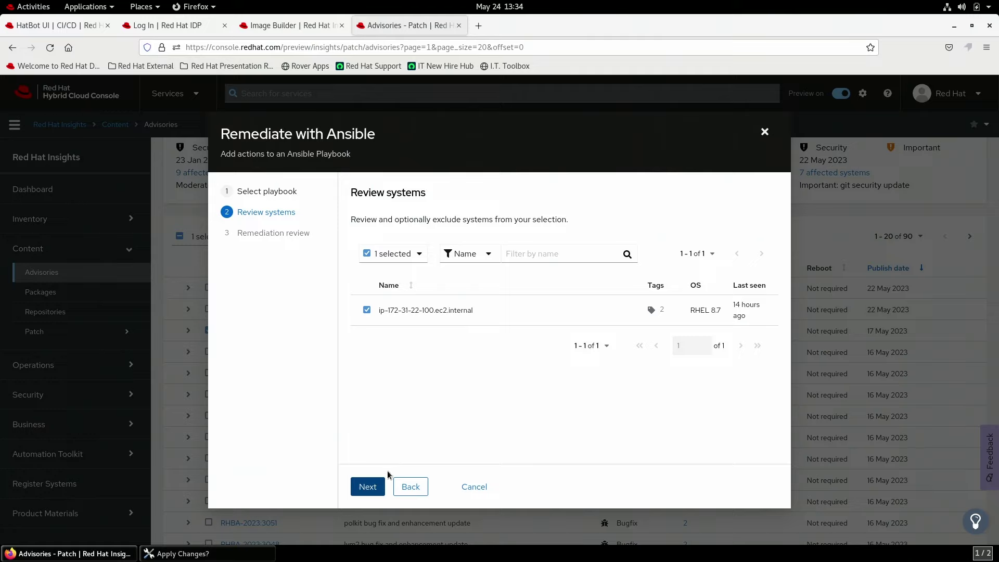
{"action": "left_click", "coordinate": [380, 487]}
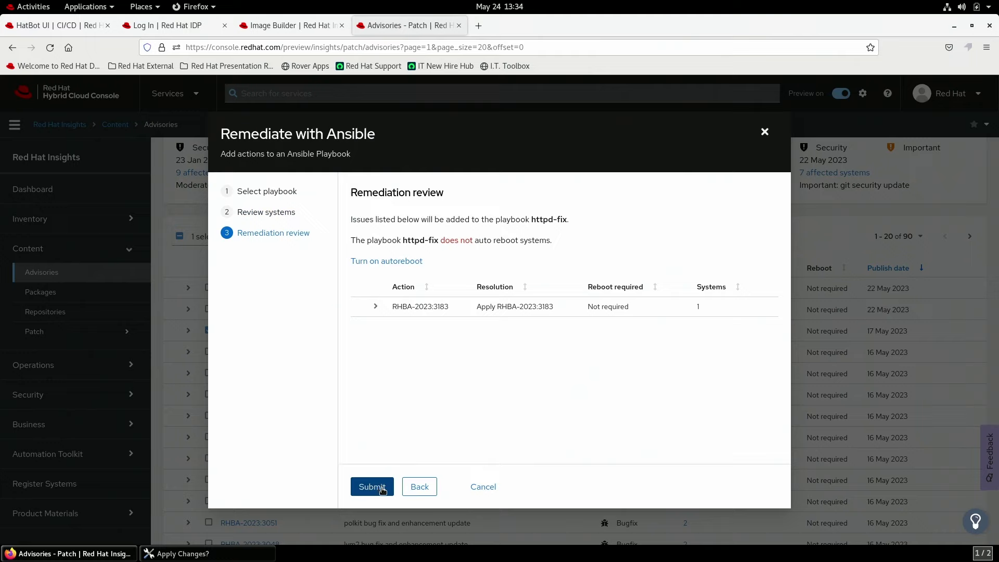
{"action": "left_click", "coordinate": [381, 489]}
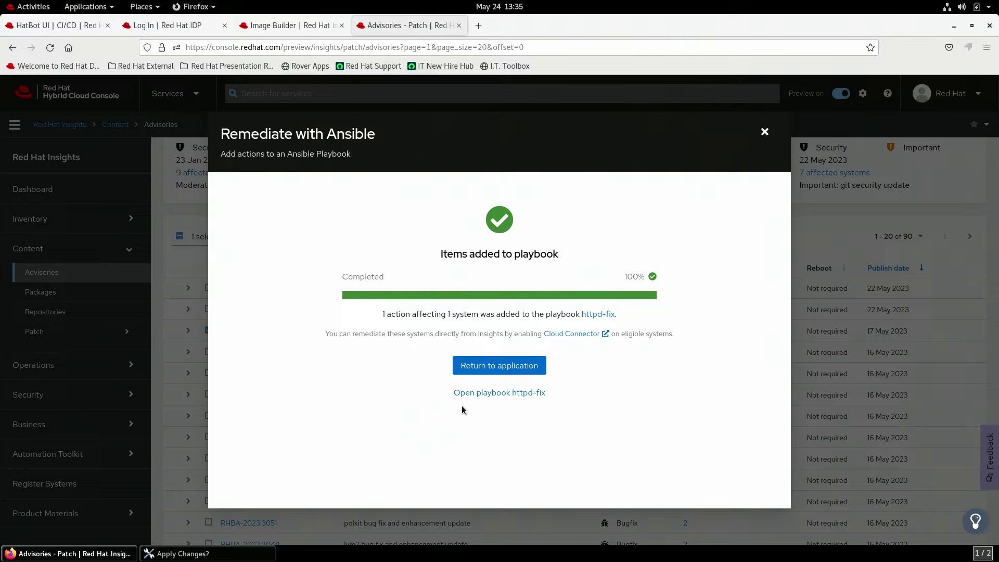
Open the httpd-fix playbook and execute it on the connected system.
{"action": "left_click", "coordinate": [599, 316]}
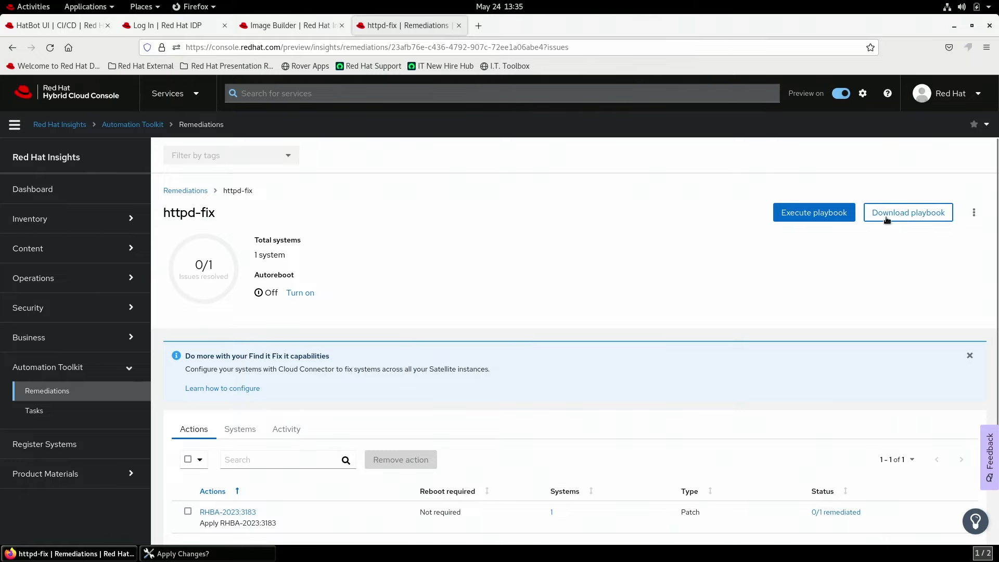
{"action": "left_click", "coordinate": [785, 213]}
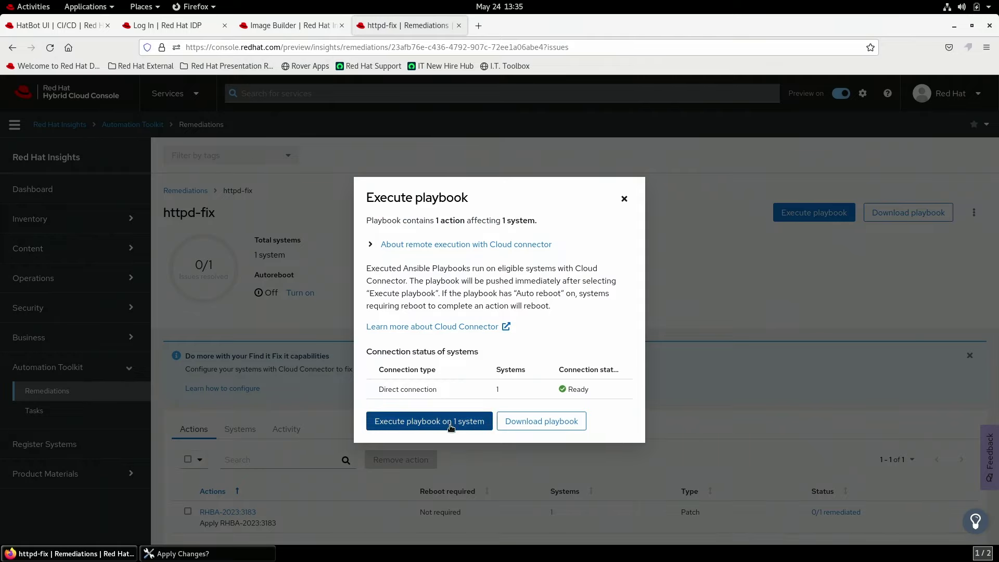
{"action": "left_click", "coordinate": [451, 426]}
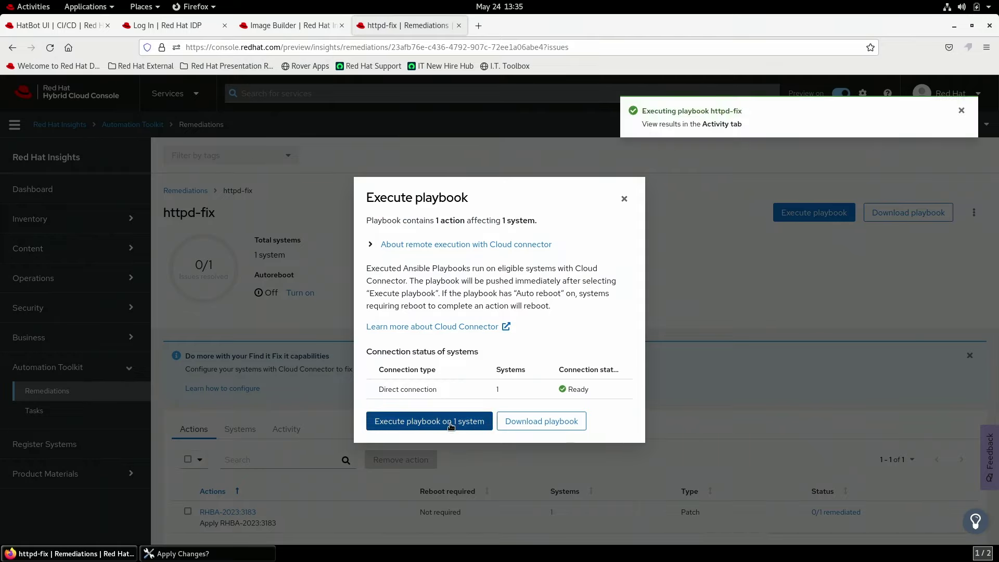